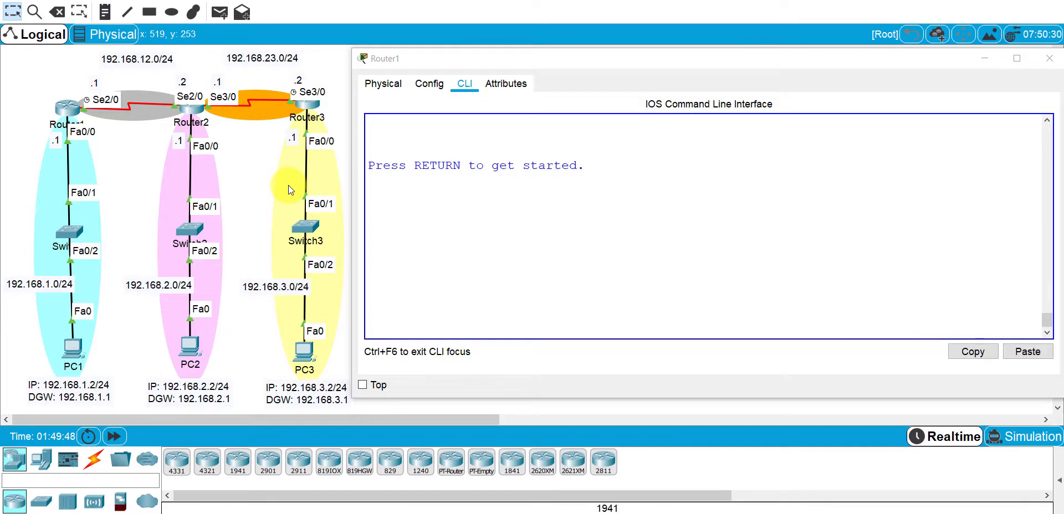
# Step: Move the Router1 window down to review the static and default route command notes for all three routers
pyautogui.moveTo(565, 60); pyautogui.dragTo(563, 125)
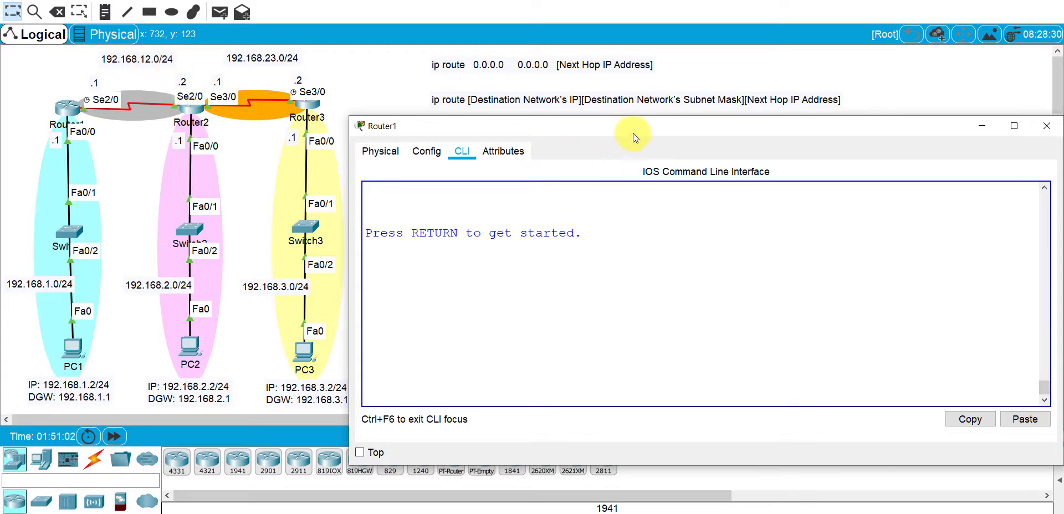
pyautogui.moveTo(633, 133); pyautogui.dragTo(634, 171)
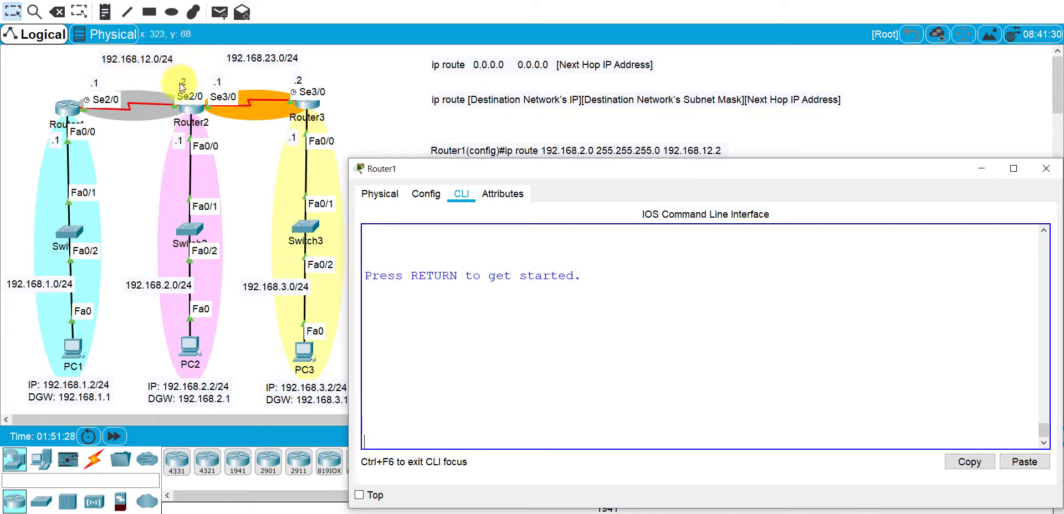
pyautogui.moveTo(653, 171); pyautogui.dragTo(651, 181)
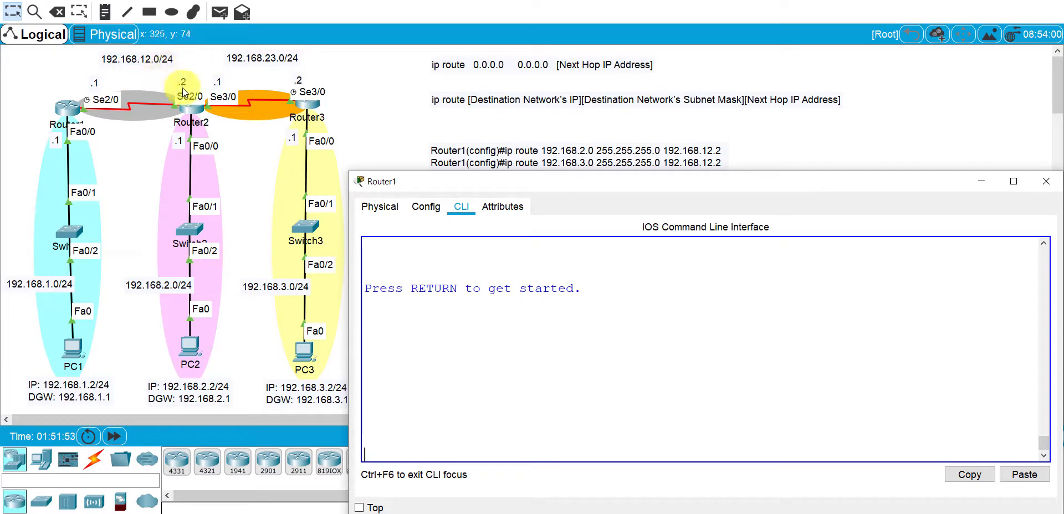
pyautogui.moveTo(603, 180); pyautogui.dragTo(603, 194)
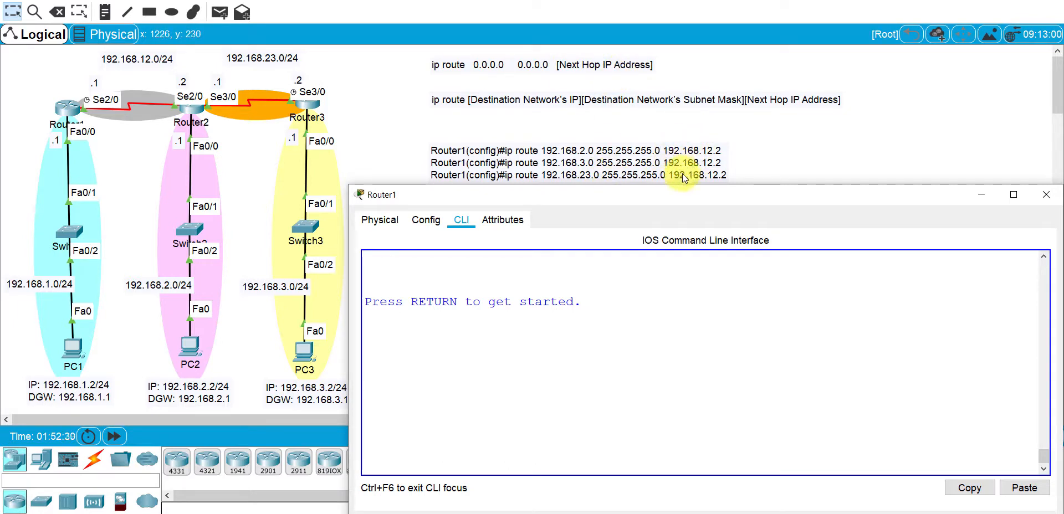
pyautogui.moveTo(679, 194); pyautogui.dragTo(677, 213)
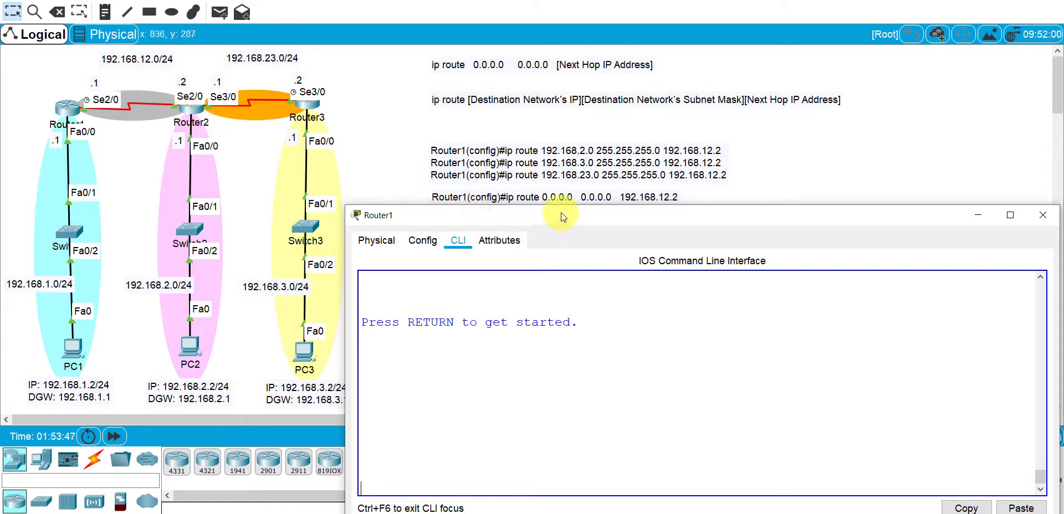
pyautogui.moveTo(562, 216); pyautogui.dragTo(554, 274)
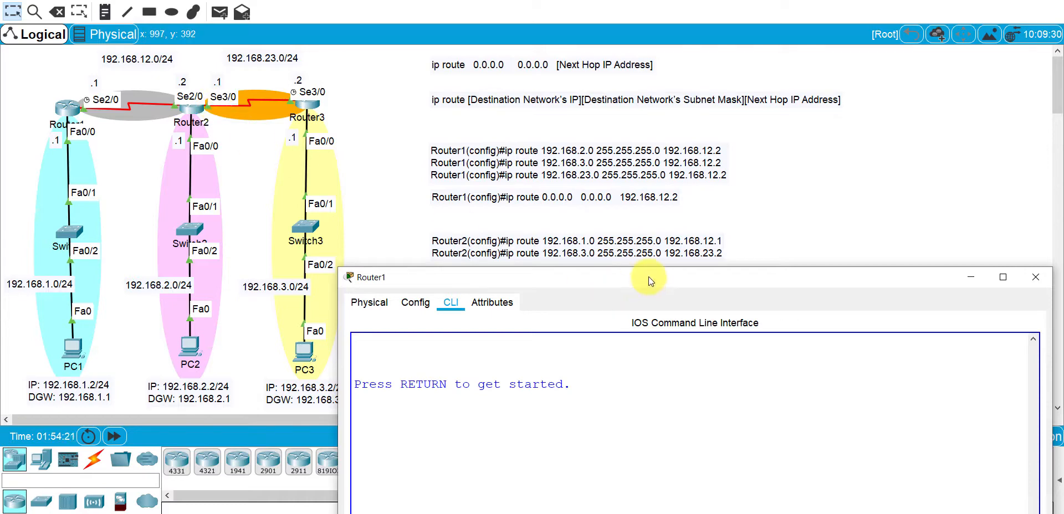
pyautogui.moveTo(649, 277); pyautogui.dragTo(646, 364)
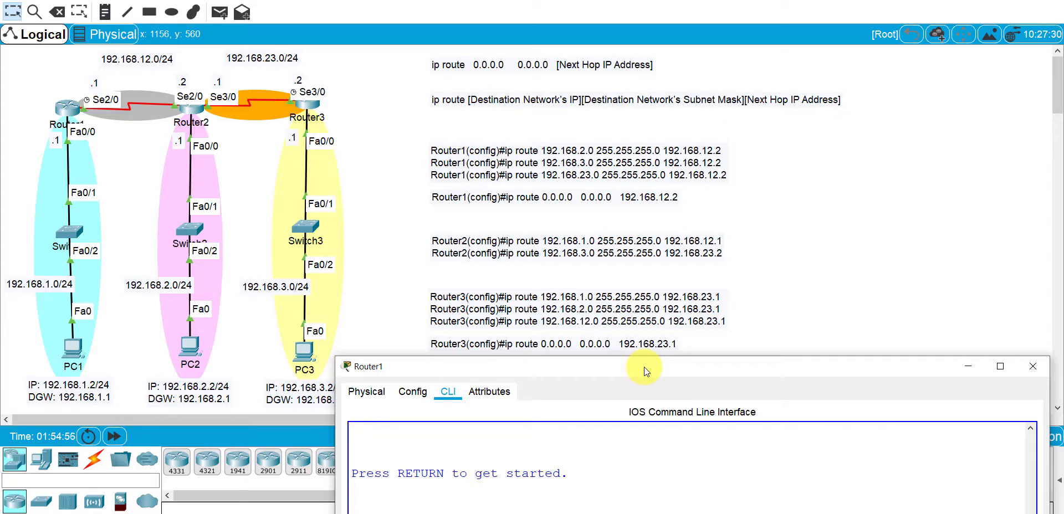
# Step: Start a CLI session on Router1, enable privileged mode and enter global configuration mode with conf t
pyautogui.click(1004, 87)
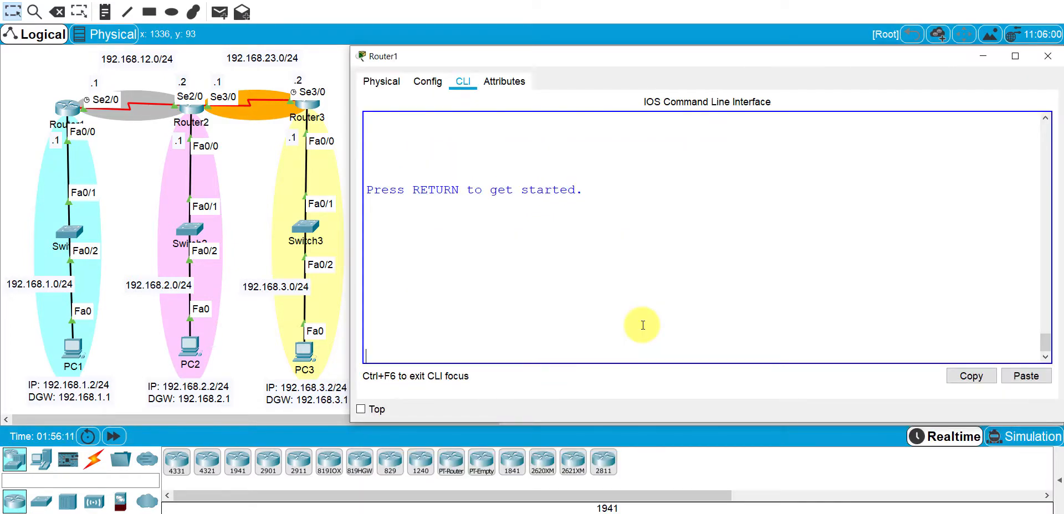
pyautogui.press('Return')
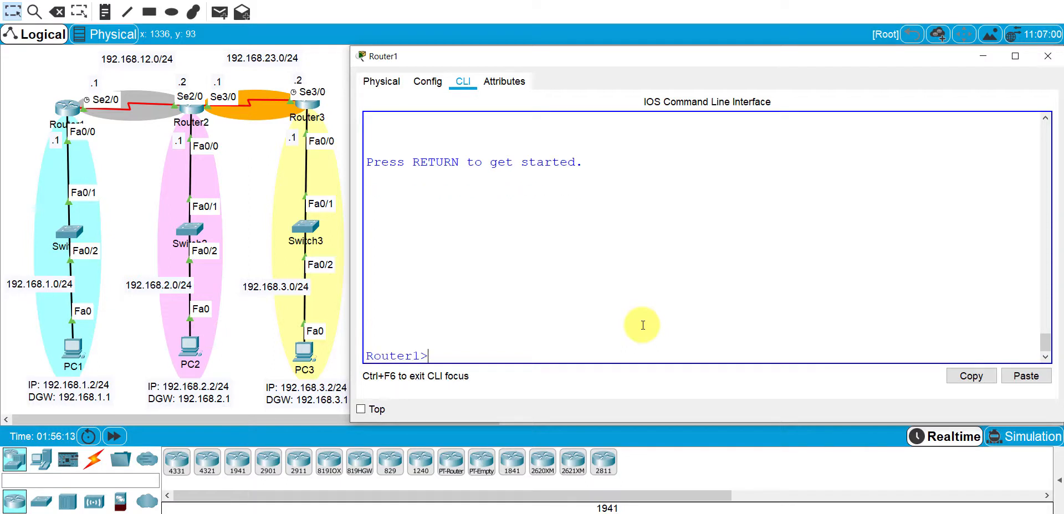
pyautogui.write('enable')
pyautogui.press('Return')
pyautogui.write('conf')
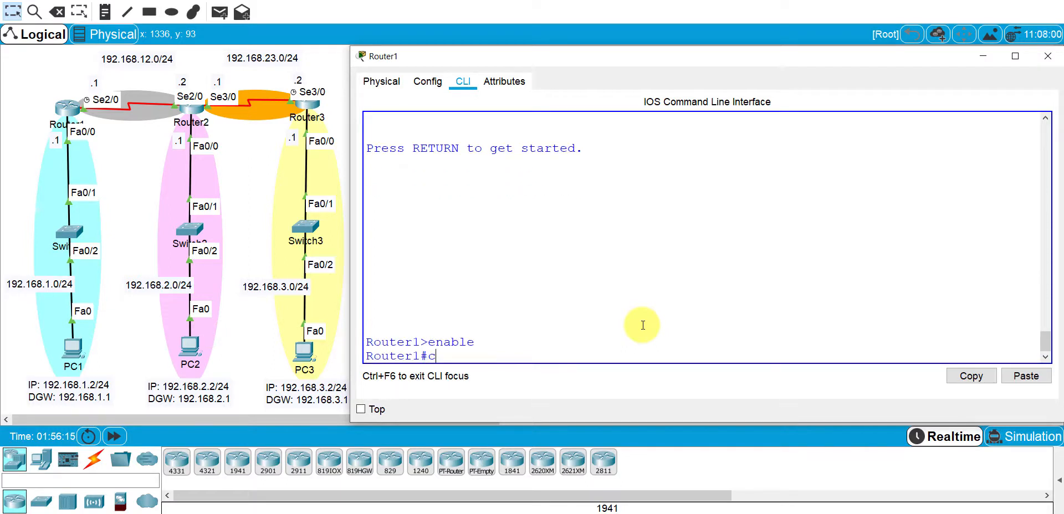
pyautogui.write(' t')
pyautogui.press('Return')
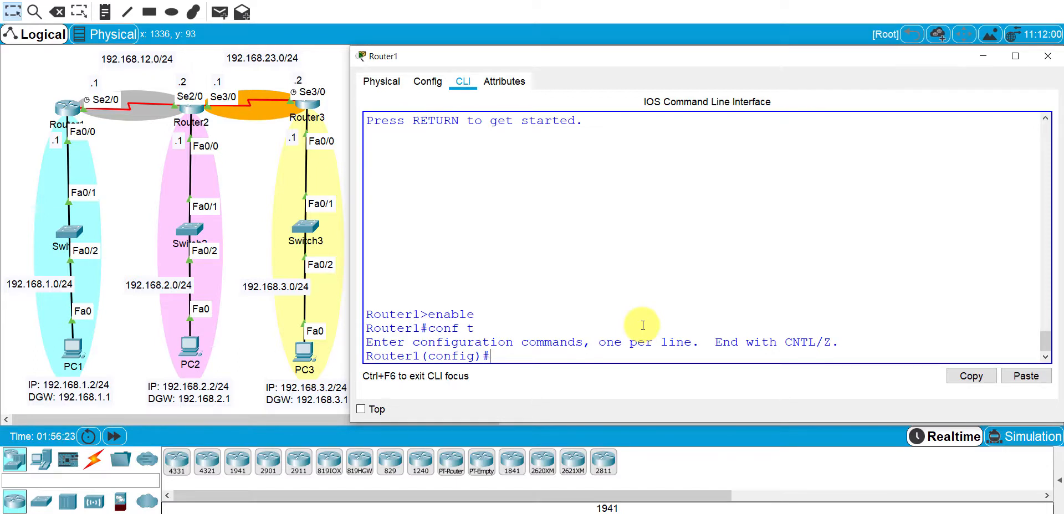
# Step: Configure a default route on Router1: ip route 0.0.0.0 0.0.0.0 192.168.12.2
pyautogui.write('ip route 0.0.0')
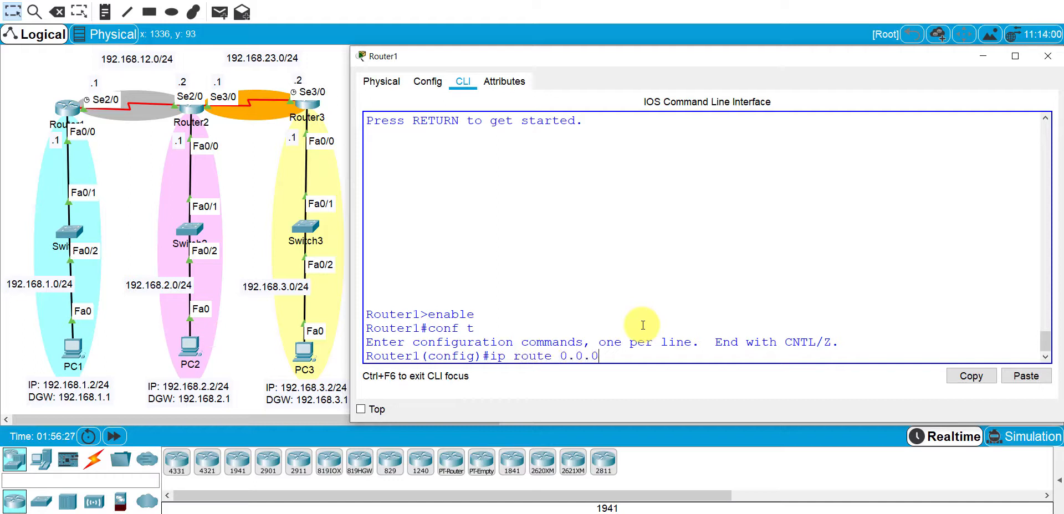
pyautogui.write('.0 0.0.0.0')
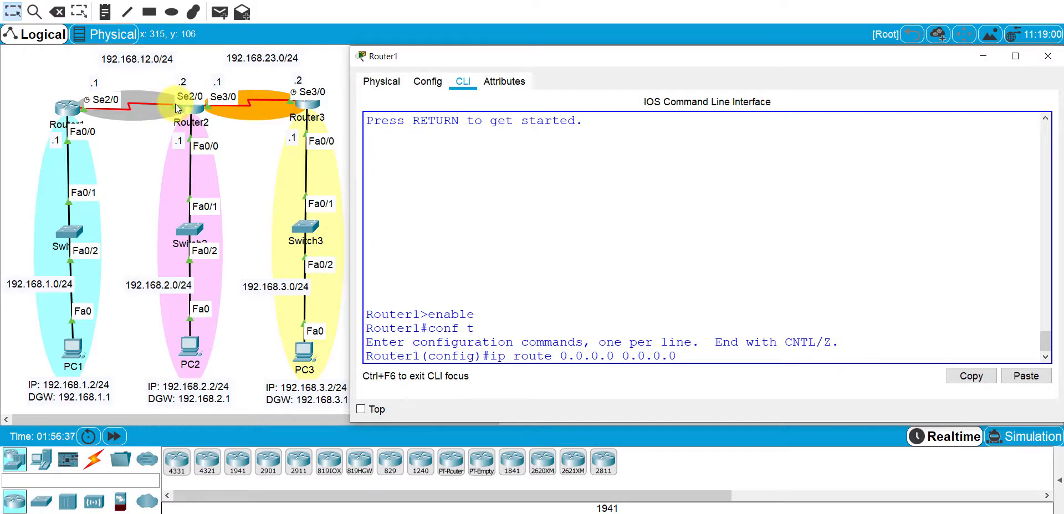
pyautogui.write('192.168.12.2')
pyautogui.press('Return')
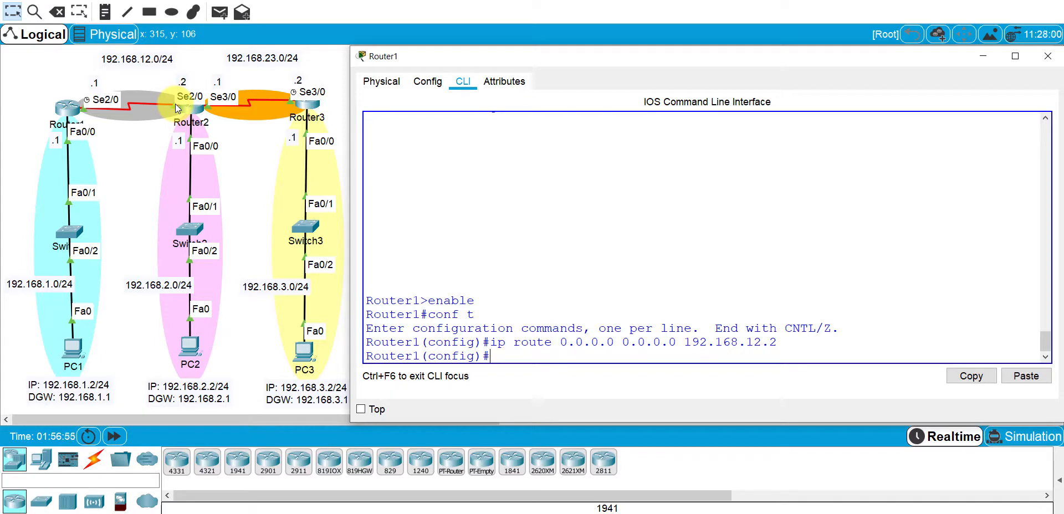
# Step: Run do show ip route on Router1 and examine the connected and default route entries and the next-hop address
pyautogui.write('do show ip route')
pyautogui.press('Return')
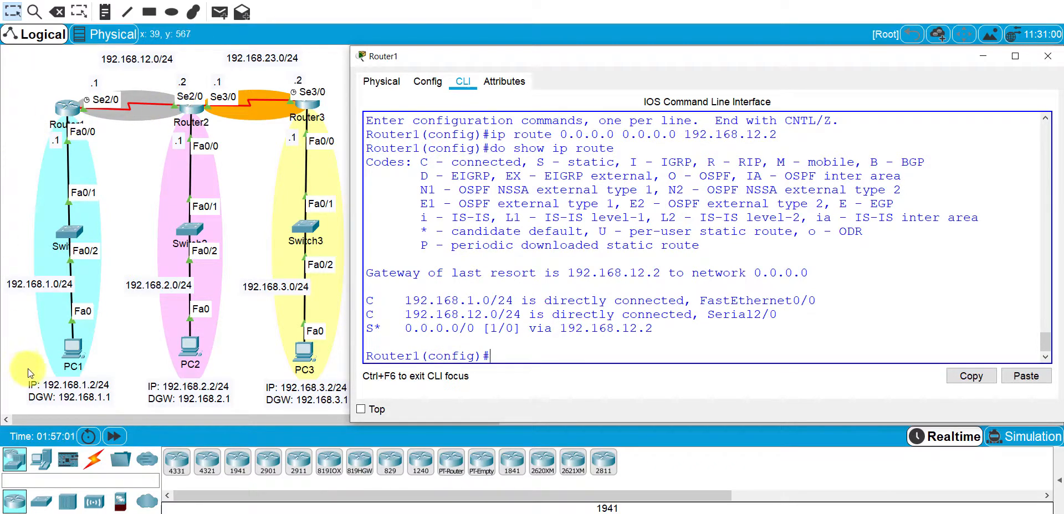
pyautogui.moveTo(366, 300); pyautogui.dragTo(439, 344)
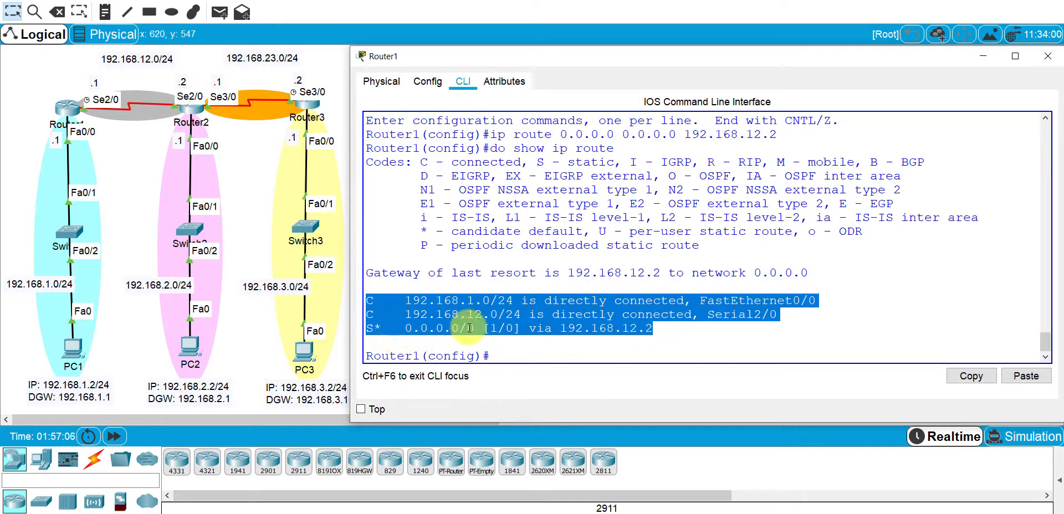
pyautogui.click(587, 336)
pyautogui.moveTo(559, 328); pyautogui.dragTo(651, 330)
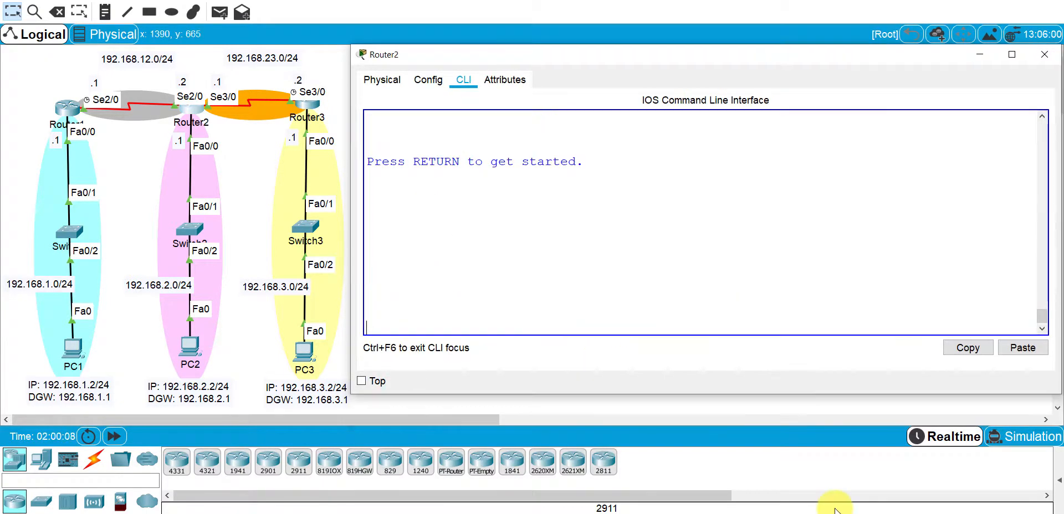
# Step: Start a CLI session on Router2, enable privileged mode and enter global configuration mode with conf t
pyautogui.press('Return')
pyautogui.press('Return')
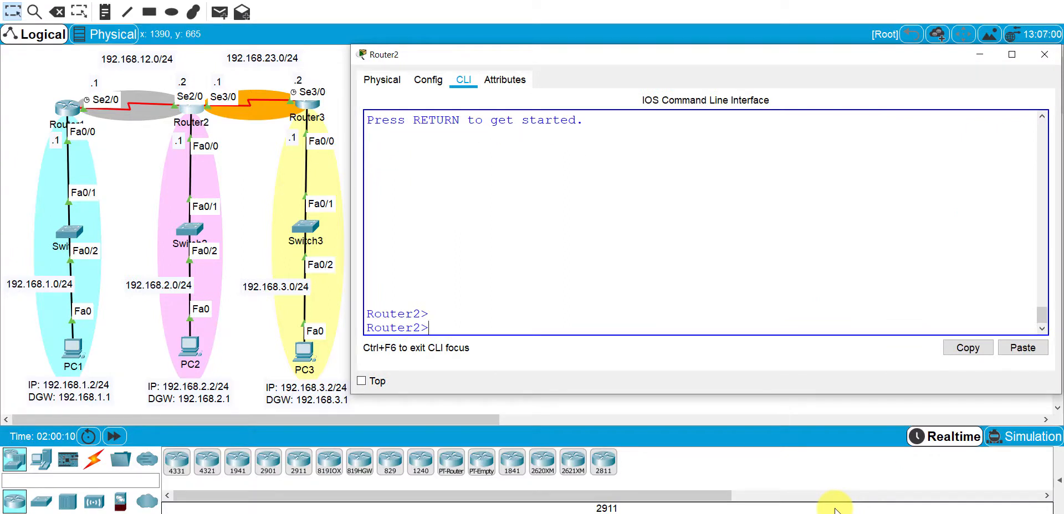
pyautogui.write('enable')
pyautogui.press('Return')
pyautogui.write('conf ')
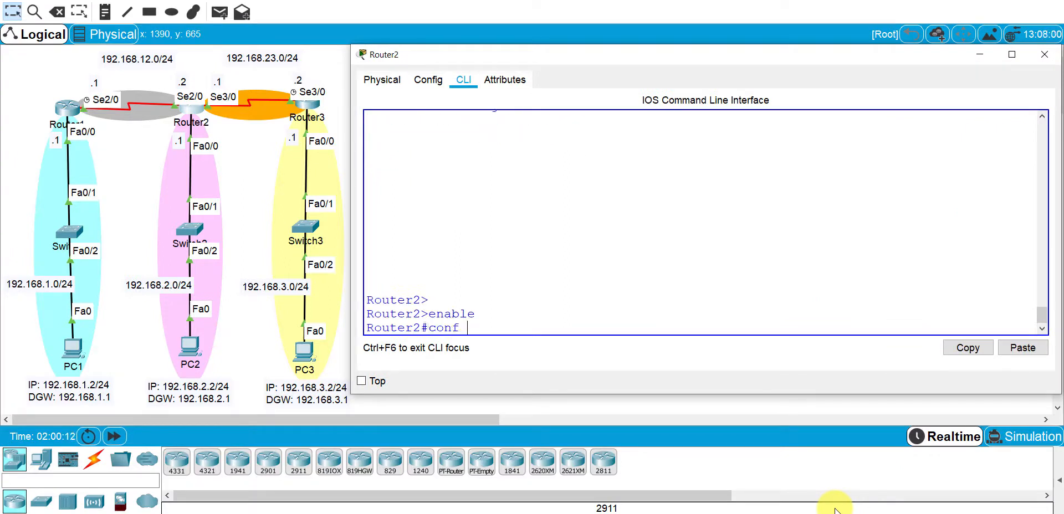
pyautogui.write('t')
pyautogui.press('Return')
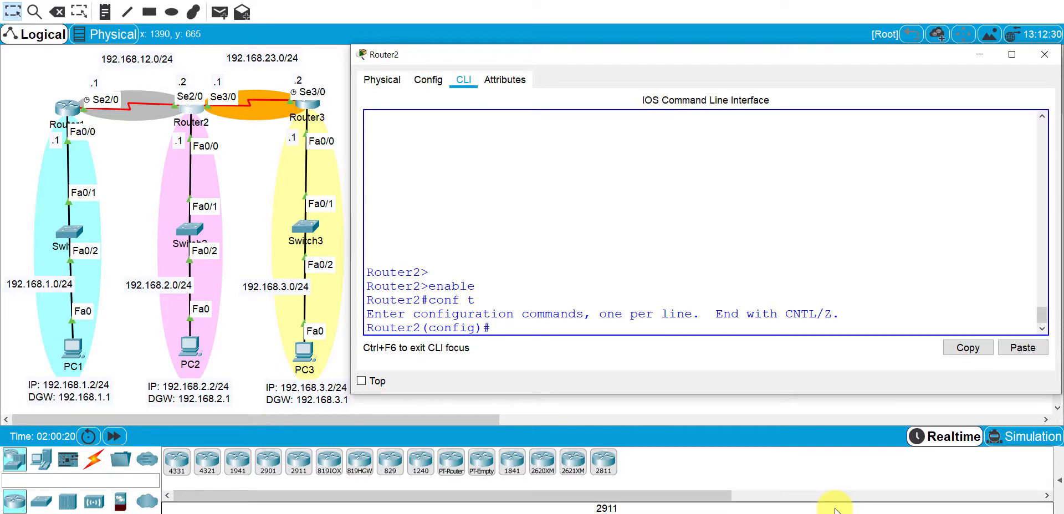
# Step: Add a static route on Router2 to network 192.168.1.0 with mask 255.255.255.0 and next hop 192.168.12.1
pyautogui.write('ip route 192.168.1.0 255.2')
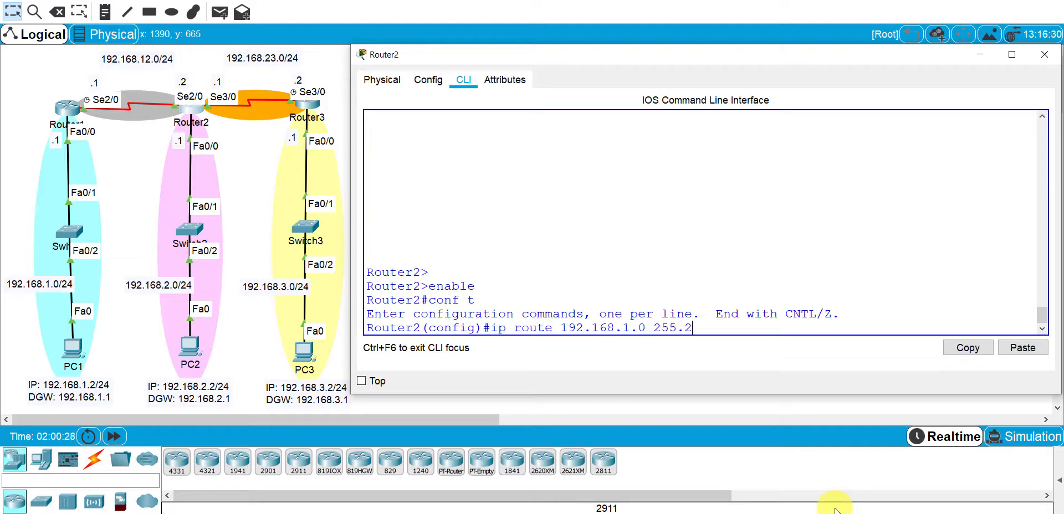
pyautogui.write('55.255.0')
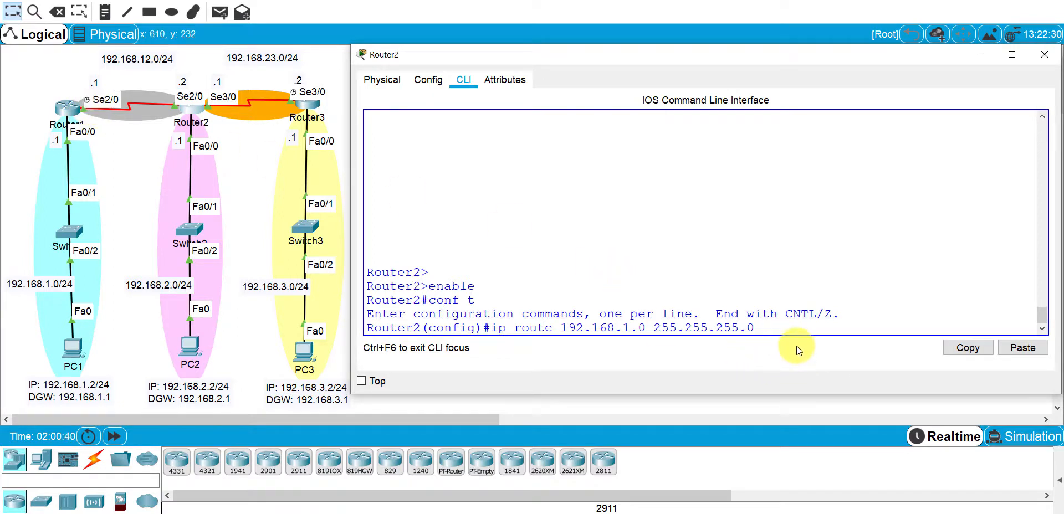
pyautogui.write('192.168.1.')
pyautogui.press('BackSpace')
pyautogui.write('2.168.12.1')
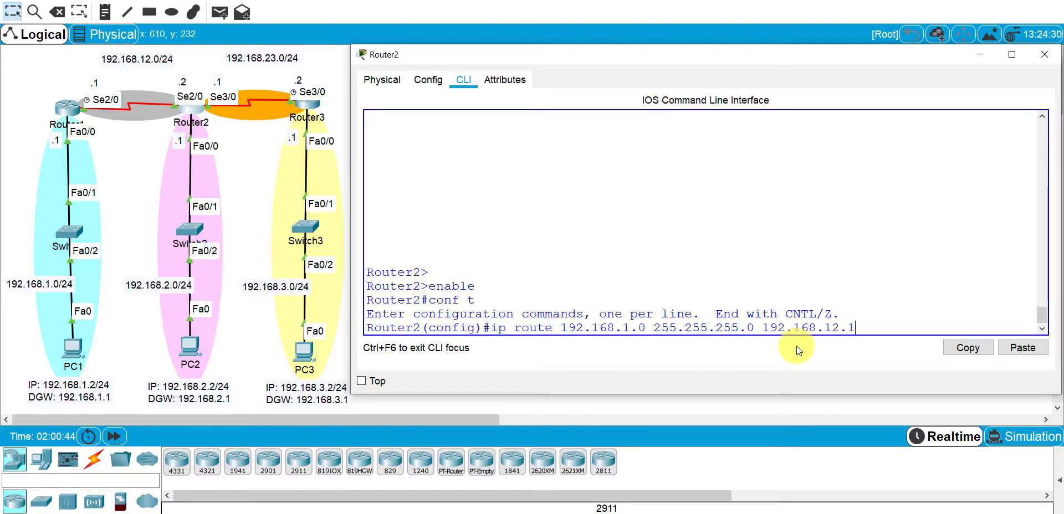
pyautogui.press('Return')
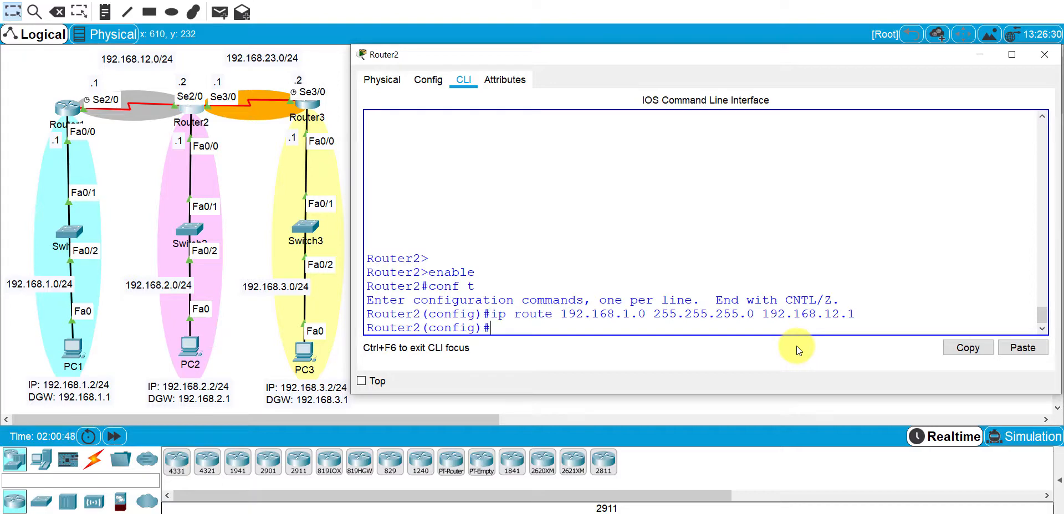
# Step: Add a static route on Router2 to network 192.168.3.0 with mask 255.255.255.0 and next hop 192.168.23.2
pyautogui.write('ip route 192.168.')
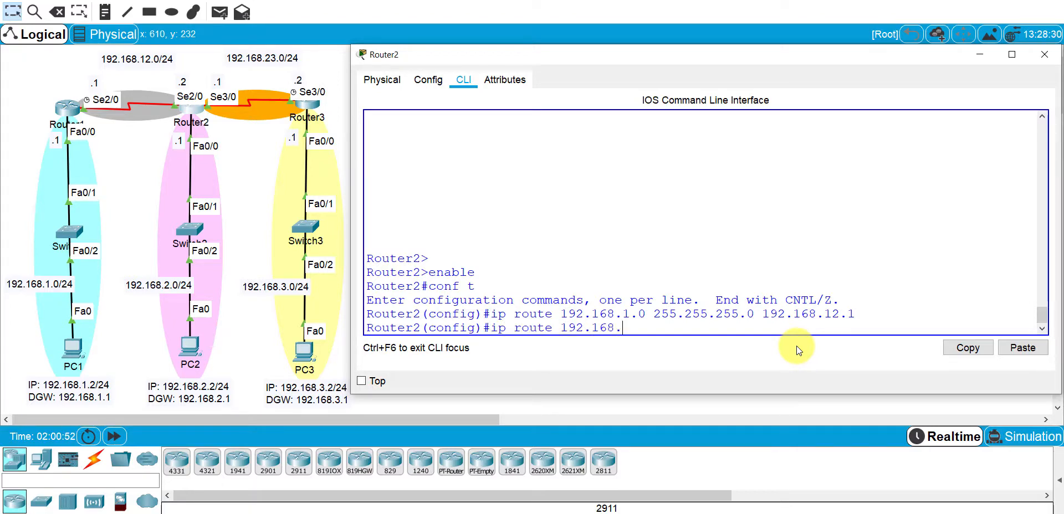
pyautogui.write('3.0 25')
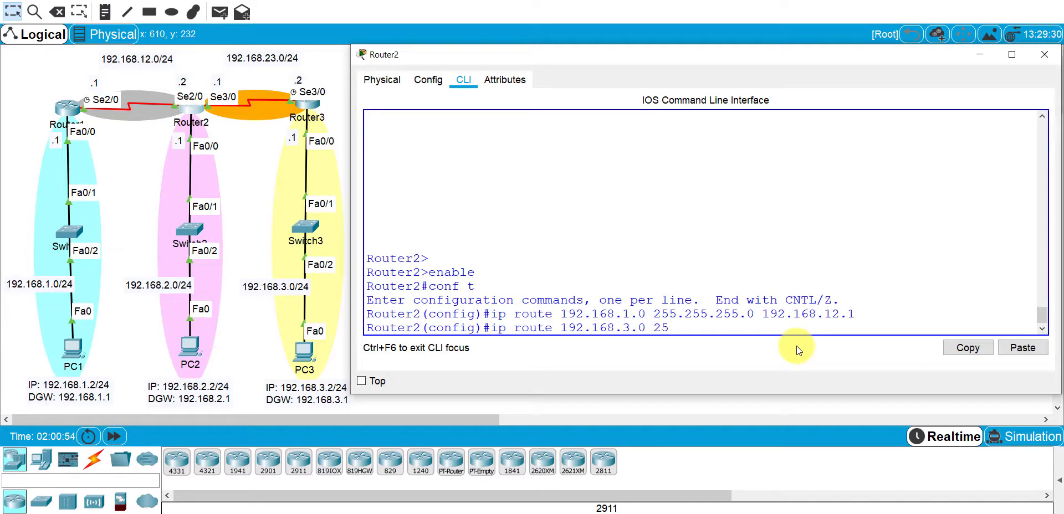
pyautogui.write('5.255.25')
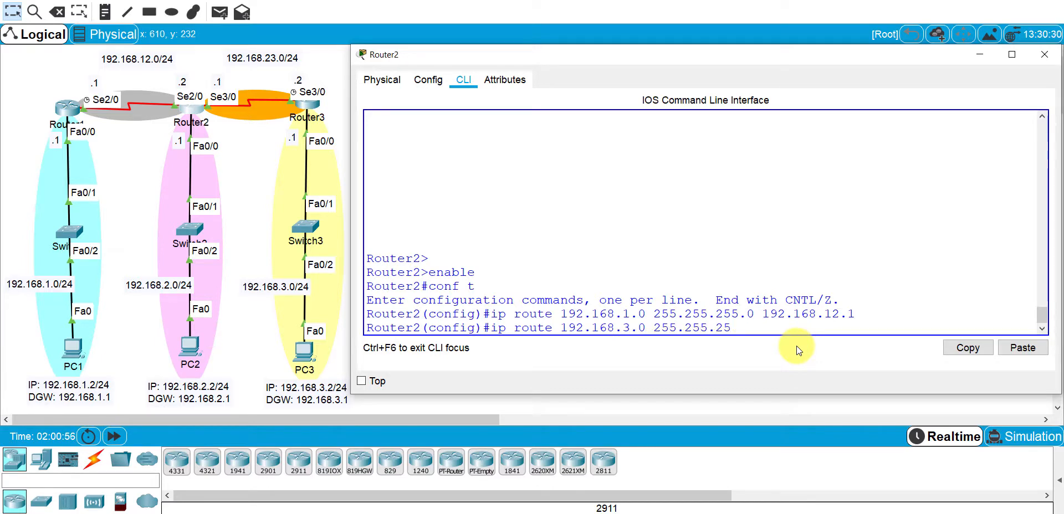
pyautogui.write('5.0')
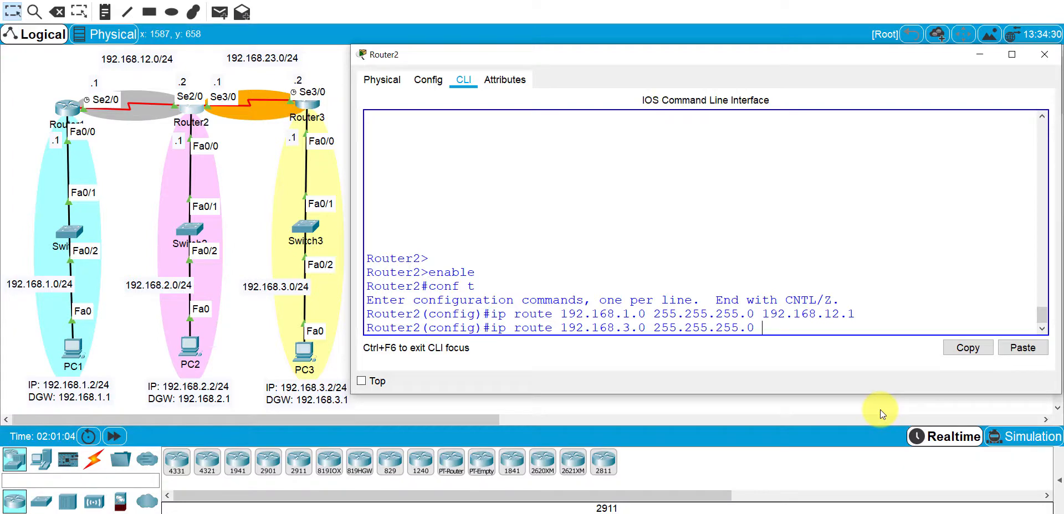
pyautogui.write('192.168.23.2')
pyautogui.press('Return')
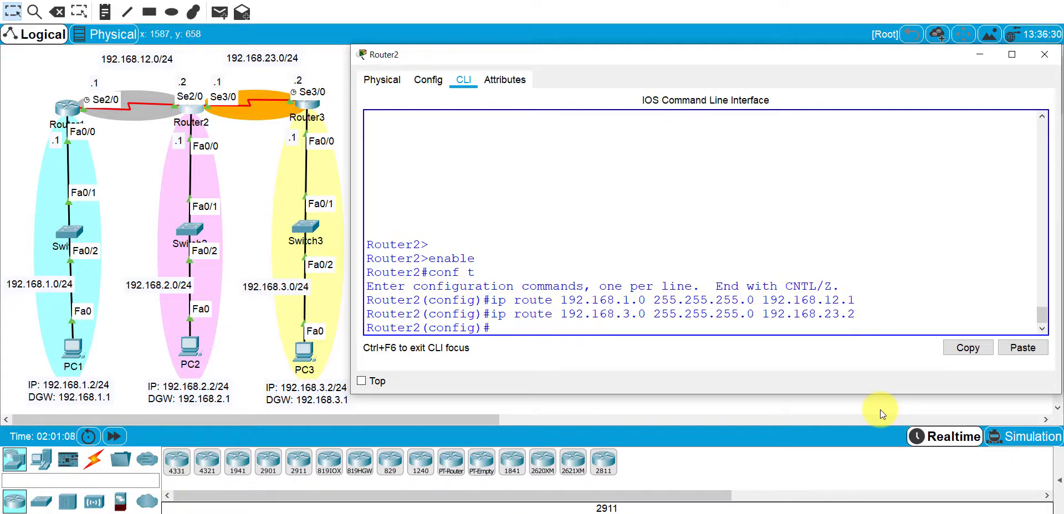
# Step: Run do show ip route on Router2 and examine its static and connected route entries
pyautogui.write('do show ip route')
pyautogui.press('Return')
pyautogui.moveTo(370, 245); pyautogui.dragTo(781, 302)
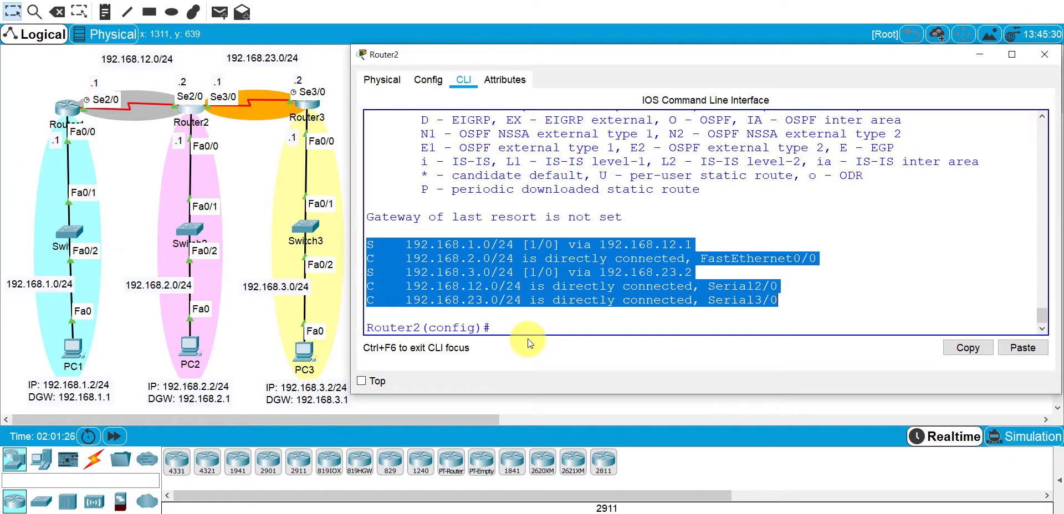
# Step: Open Router3's CLI, enable privileged mode and enter global configuration mode with conf t
pyautogui.click(307, 104)
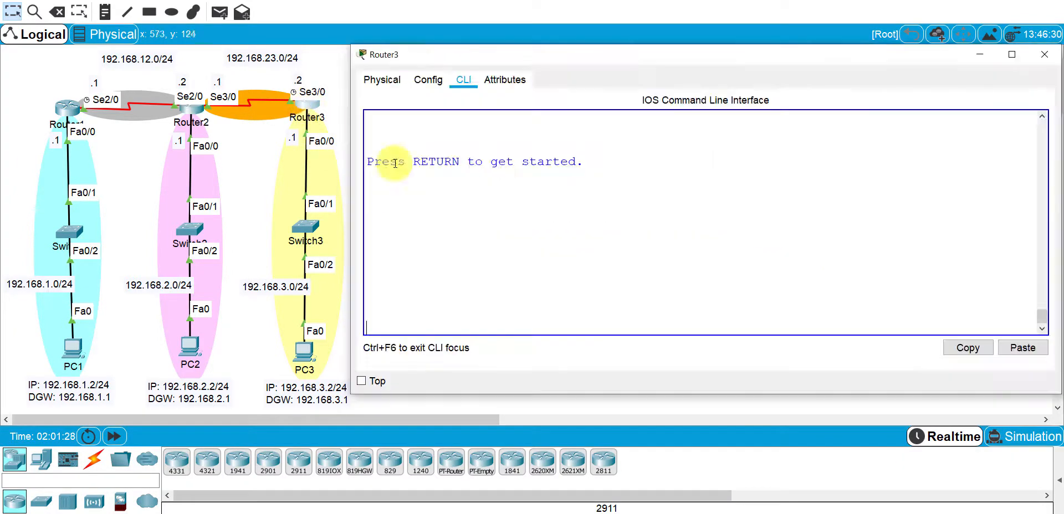
pyautogui.press('Return')
pyautogui.press('Return')
pyautogui.press('Return')
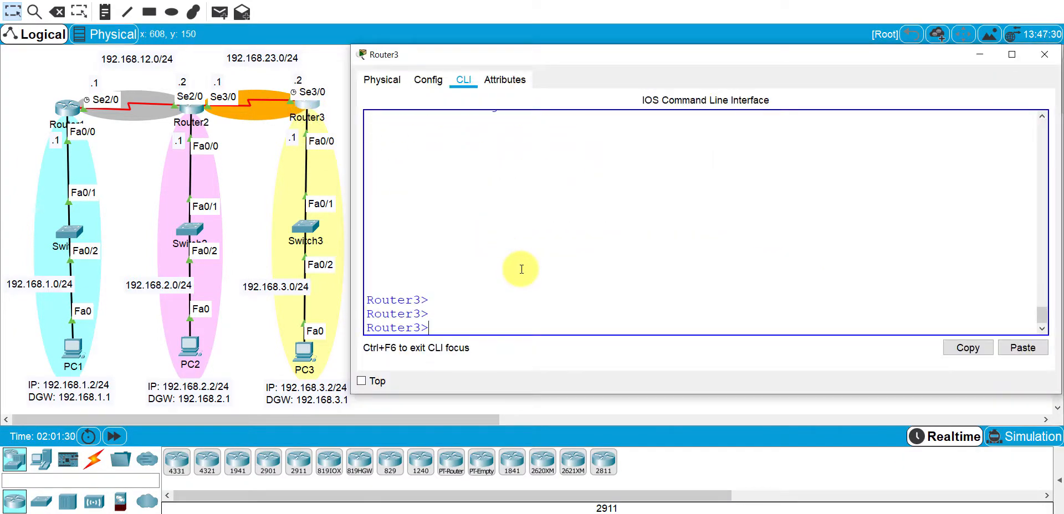
pyautogui.write('enabl')
pyautogui.write('e')
pyautogui.press('Return')
pyautogui.write('conf t')
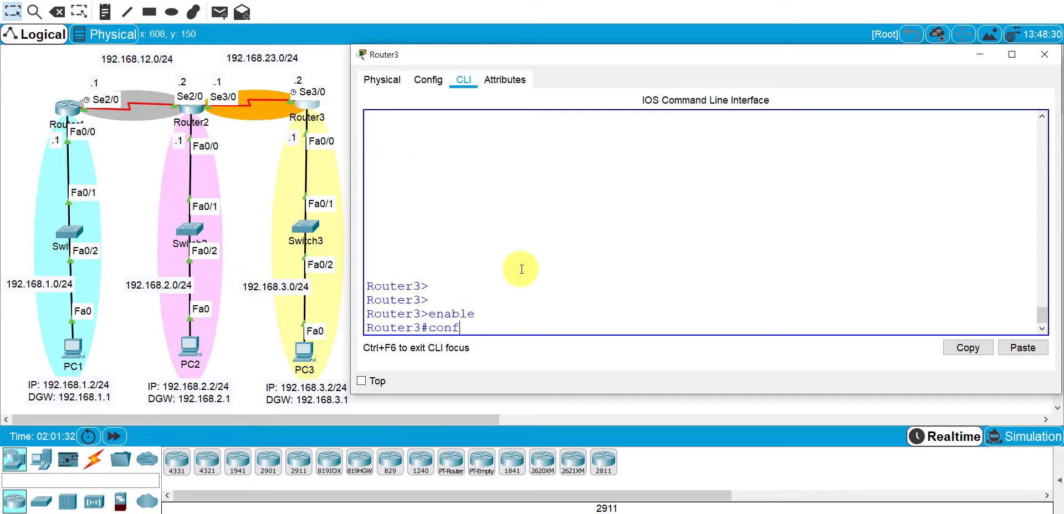
pyautogui.press('Return')
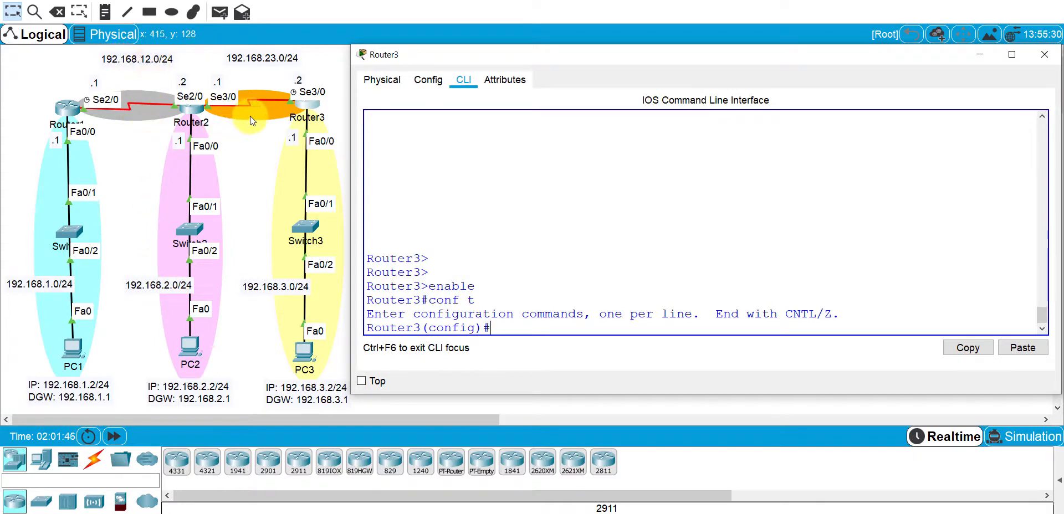
# Step: Add a default route on Router3 to 0.0.0.0 with mask 0.0.0.0 and next hop 192.168.23.1
pyautogui.write('p route')
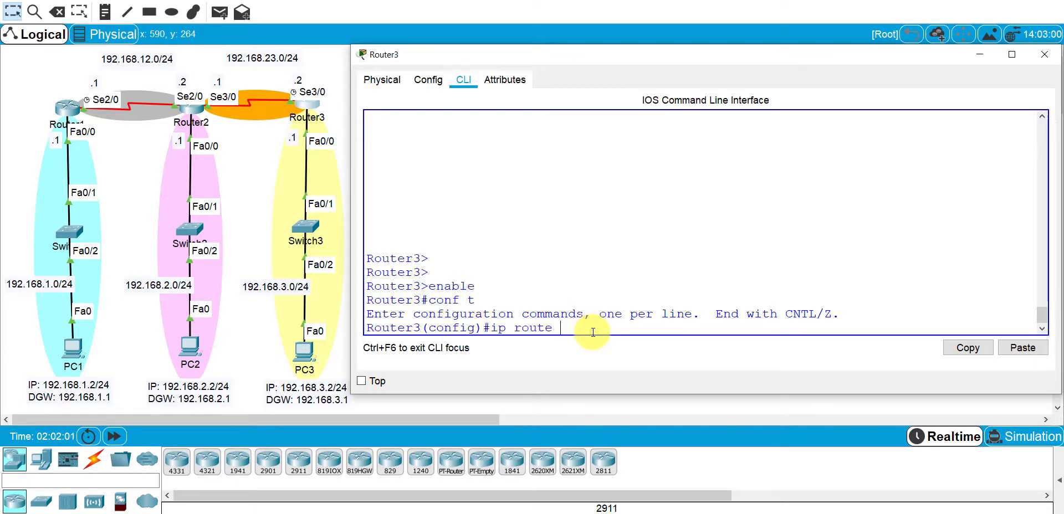
pyautogui.write(' 1')
pyautogui.write('0.0.0.0')
pyautogui.write(' 0.0.0.')
pyautogui.write('0 19')
pyautogui.write('2.1')
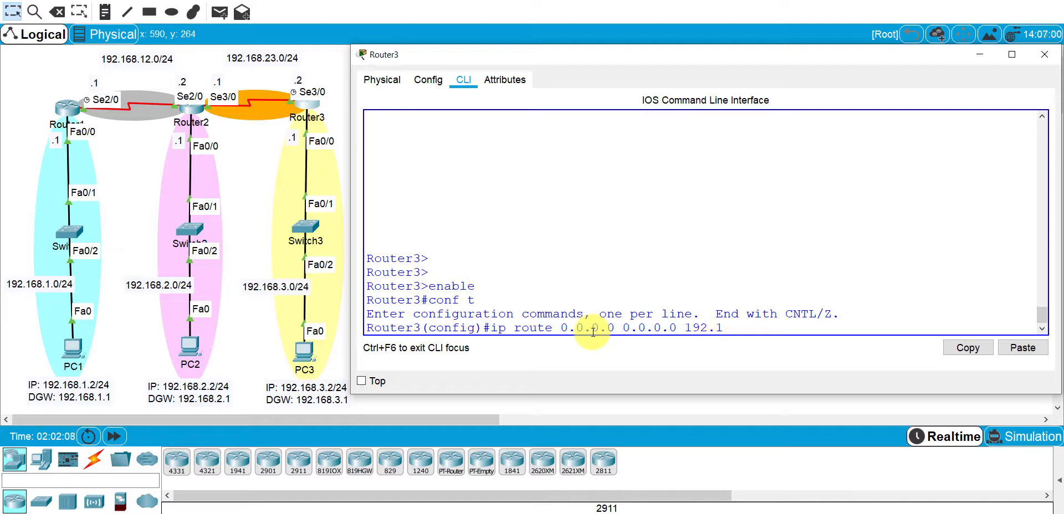
pyautogui.write('68.23.1')
pyautogui.press('Return')
# Step: Run do show ip route on Router3 and examine its connected entries and the default route's next hop
pyautogui.write('d')
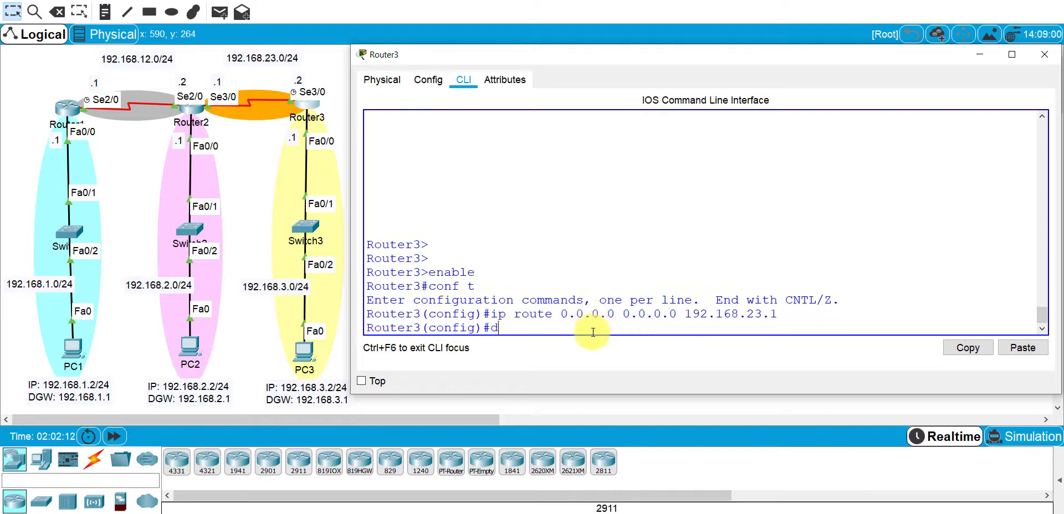
pyautogui.write('o show ip route')
pyautogui.press('Return')
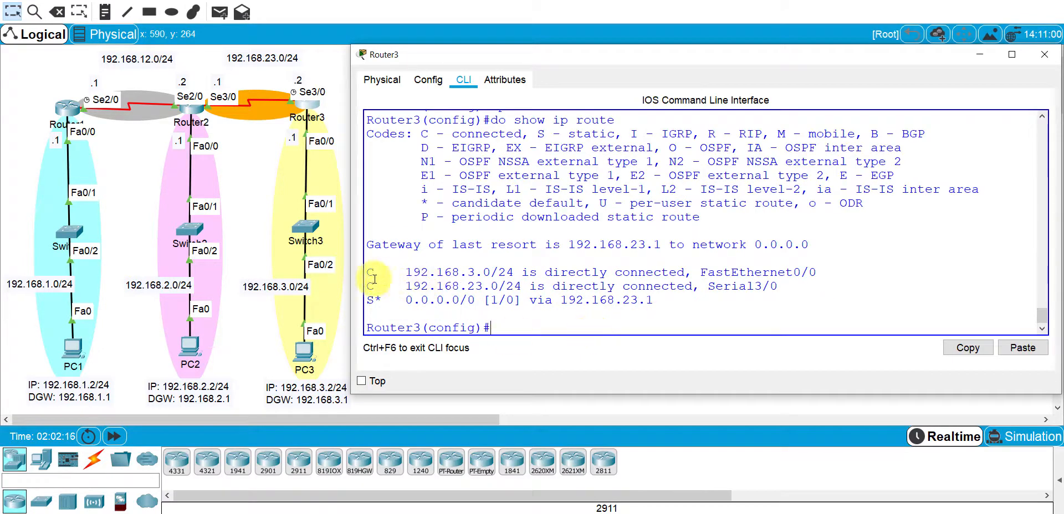
pyautogui.tripleClick(395, 279)
pyautogui.moveTo(396, 283); pyautogui.dragTo(393, 312)
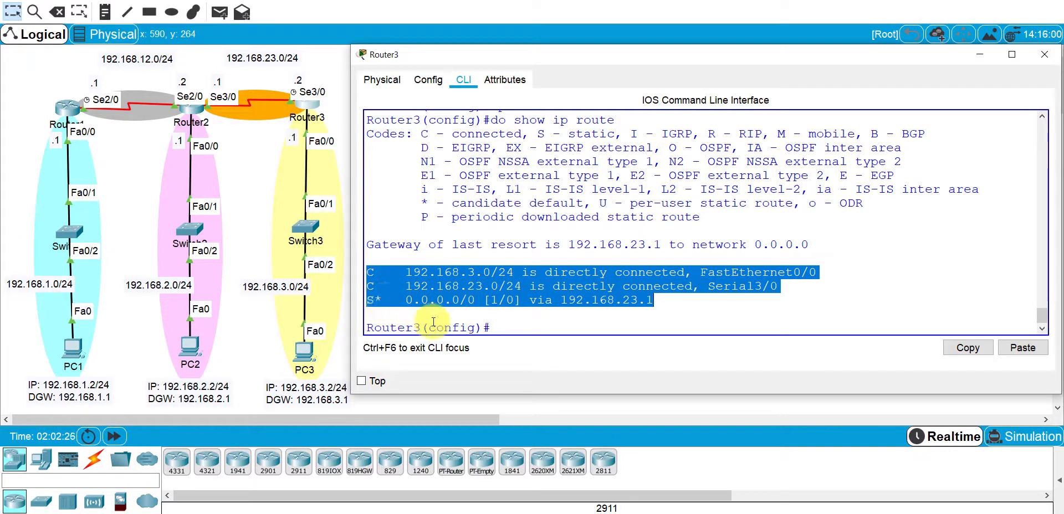
pyautogui.moveTo(560, 300); pyautogui.dragTo(653, 299)
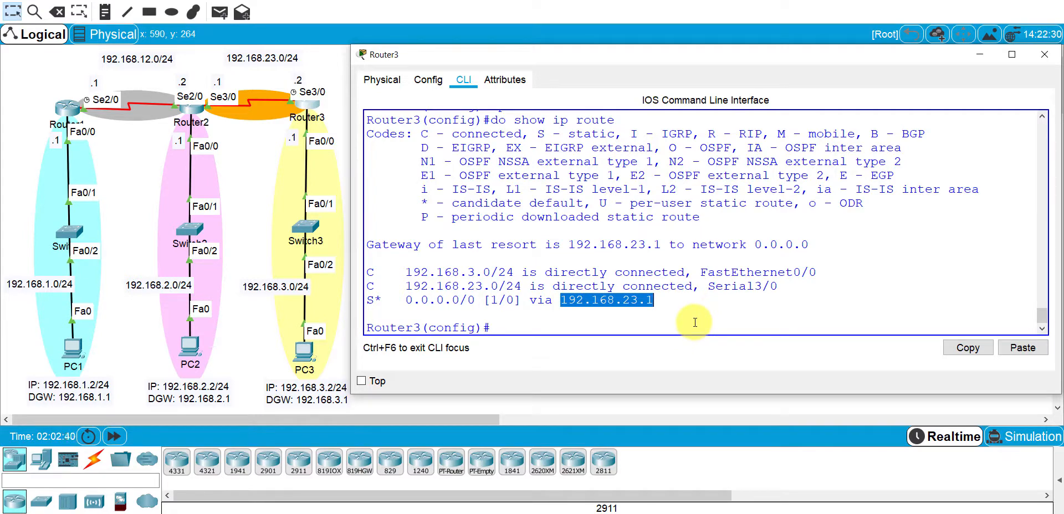
# Step: Close Router3's window and open the Command Prompt on PC3
pyautogui.click(1044, 54)
pyautogui.click(304, 352)
pyautogui.click(474, 79)
pyautogui.click(708, 210)
# Step: Test connectivity from PC3 by pinging PC1 at 192.168.1.2 and PC2 at 192.168.2.2
pyautogui.write('ping ')
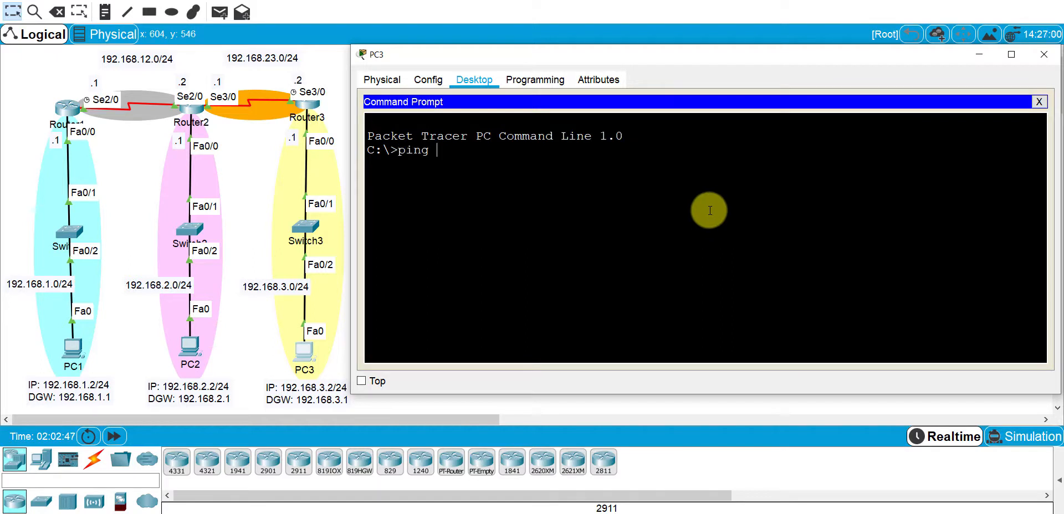
pyautogui.write('192.168.1.2')
pyautogui.press('Return')
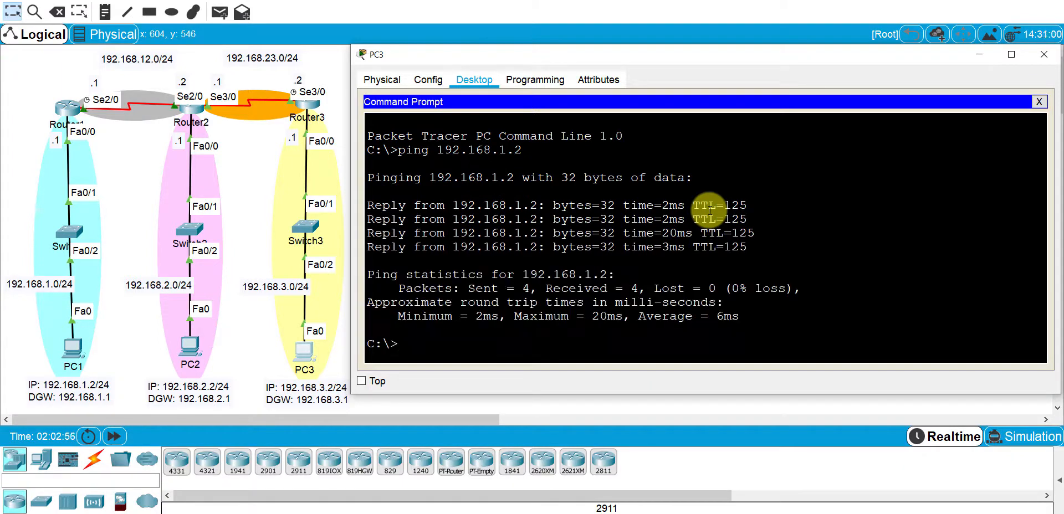
pyautogui.write('ping 192.168.2.2')
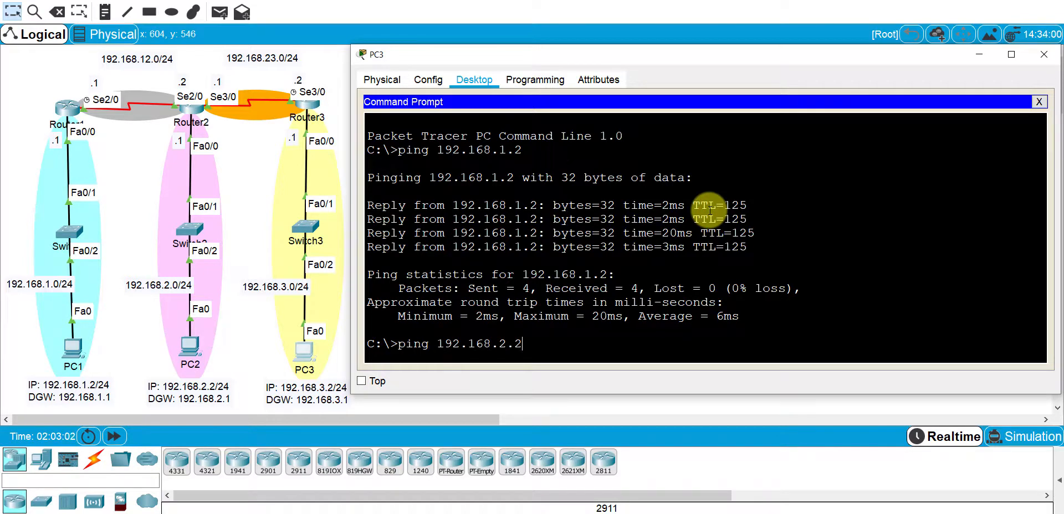
pyautogui.press('Return')
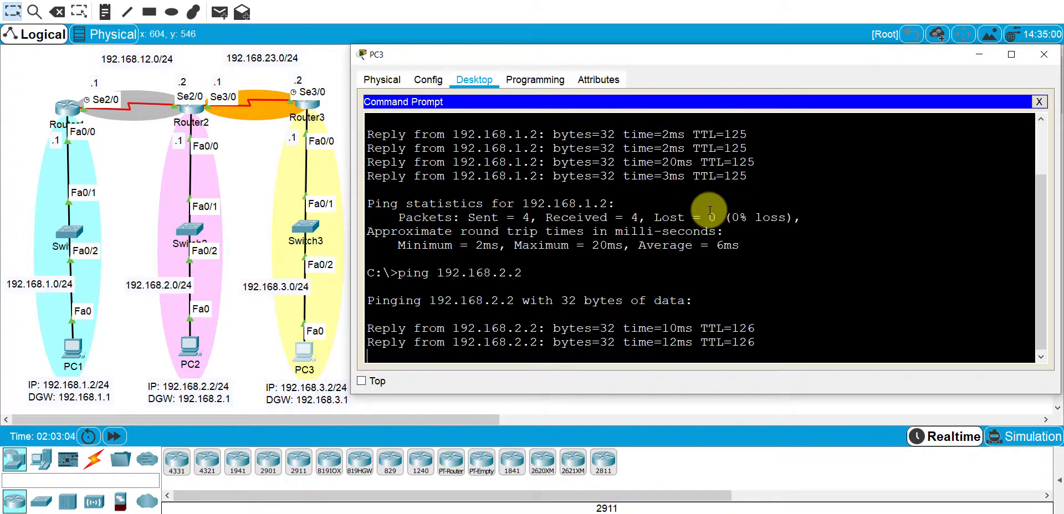